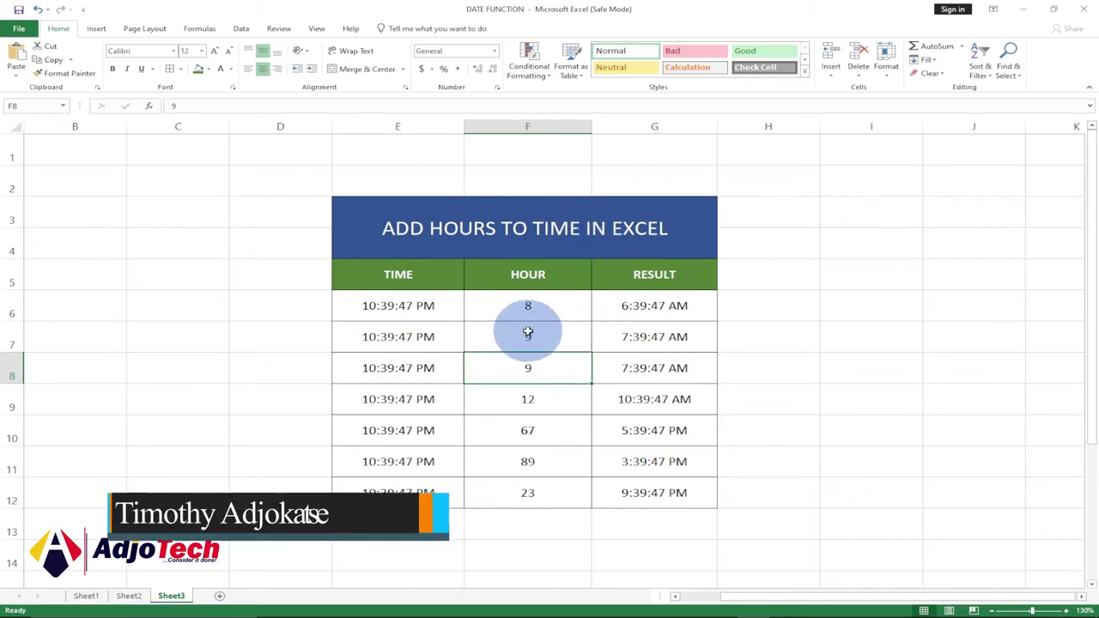
- Examine the hour value in F6 and the NOW() formula in E6, re-entering it to refresh the times and comparing with the system clock
click(553, 310)
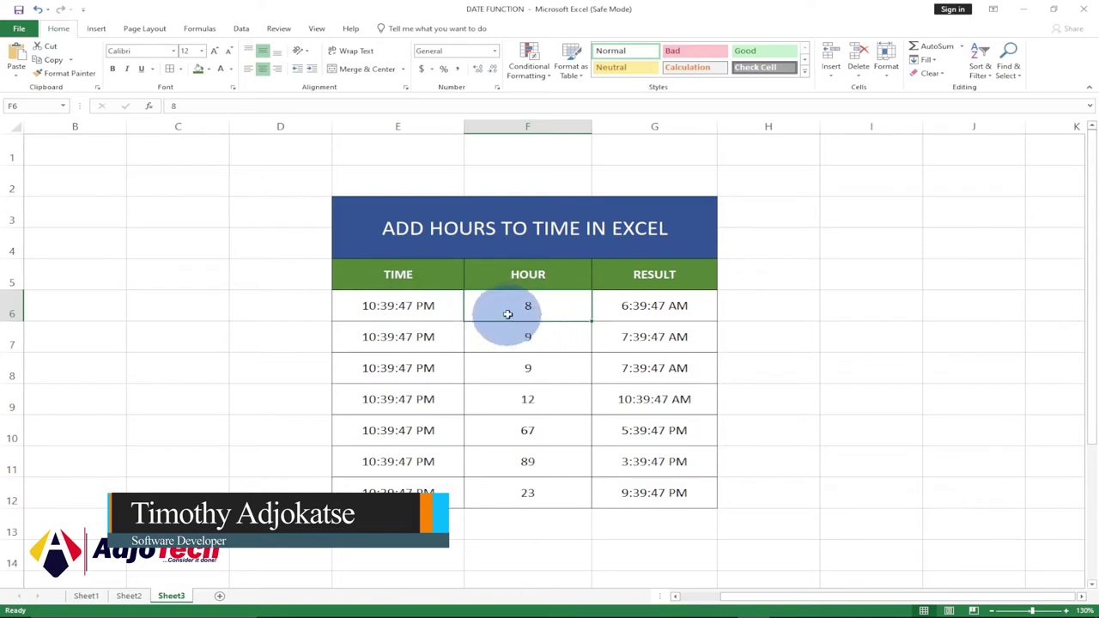
click(528, 308)
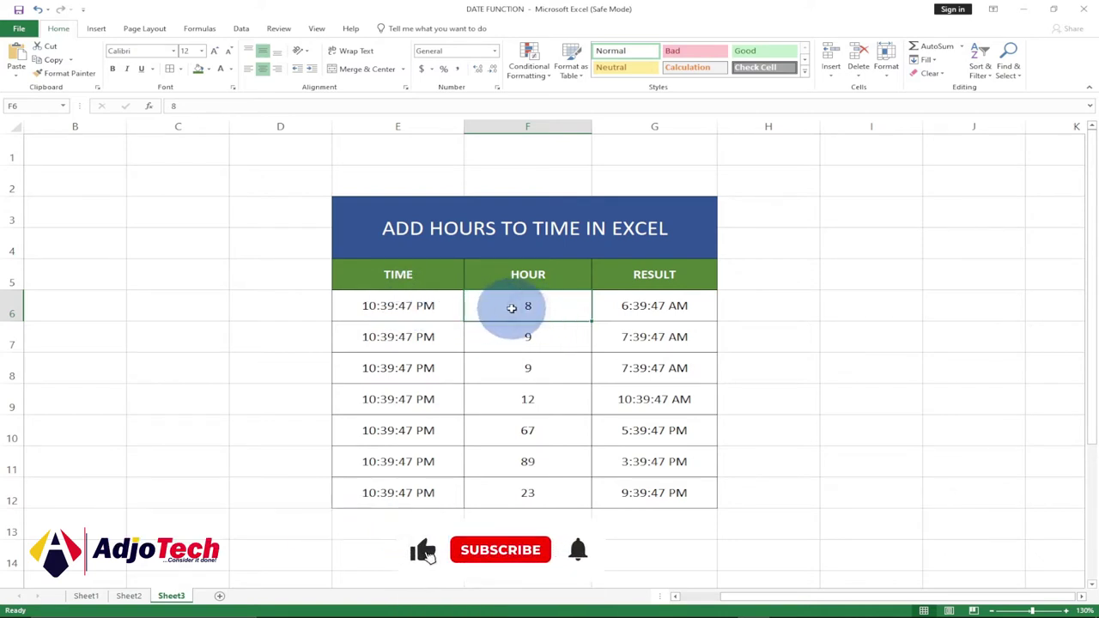
click(528, 307)
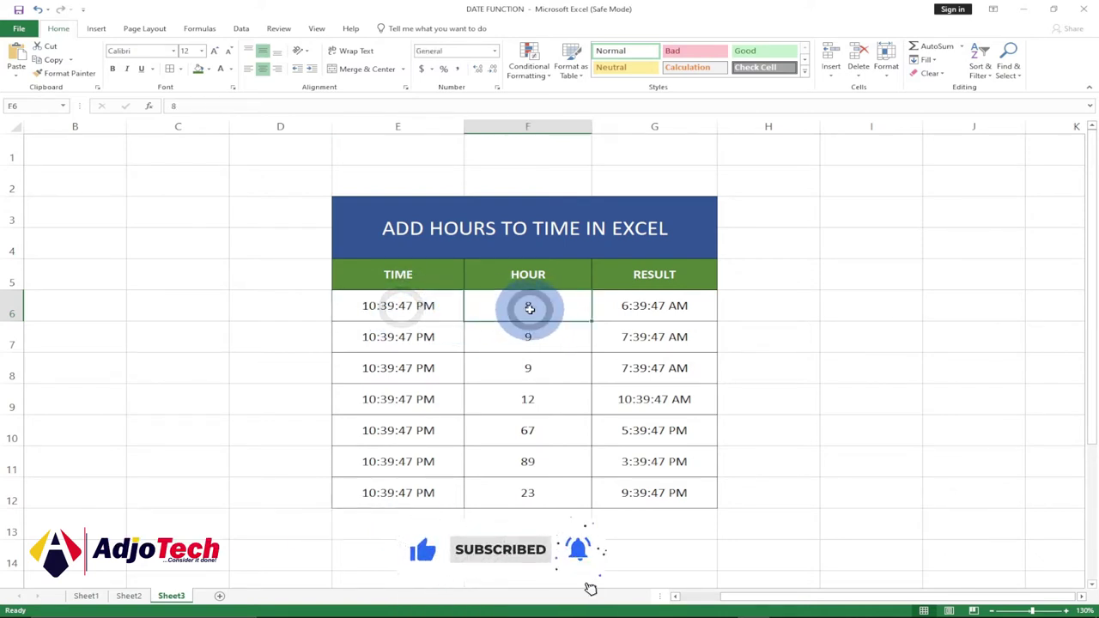
click(378, 307)
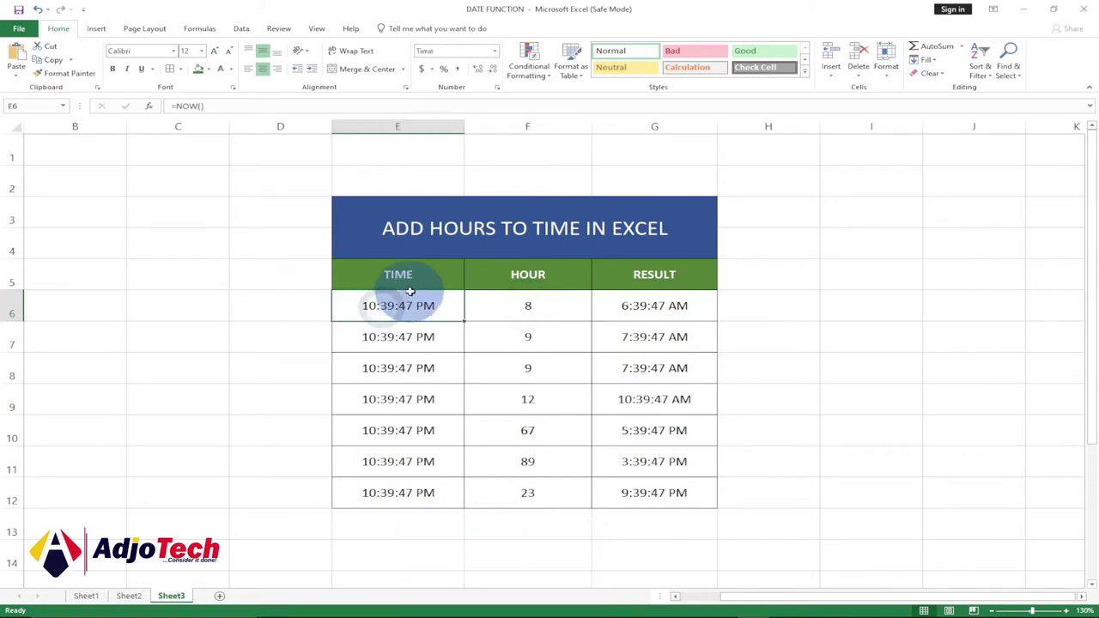
click(1045, 612)
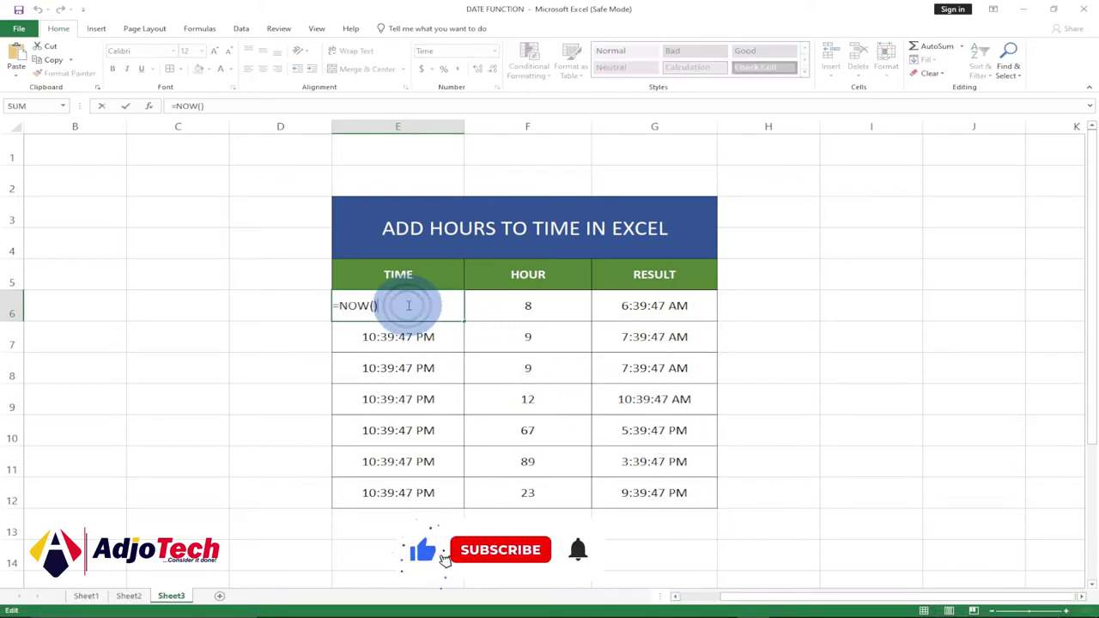
key(Return)
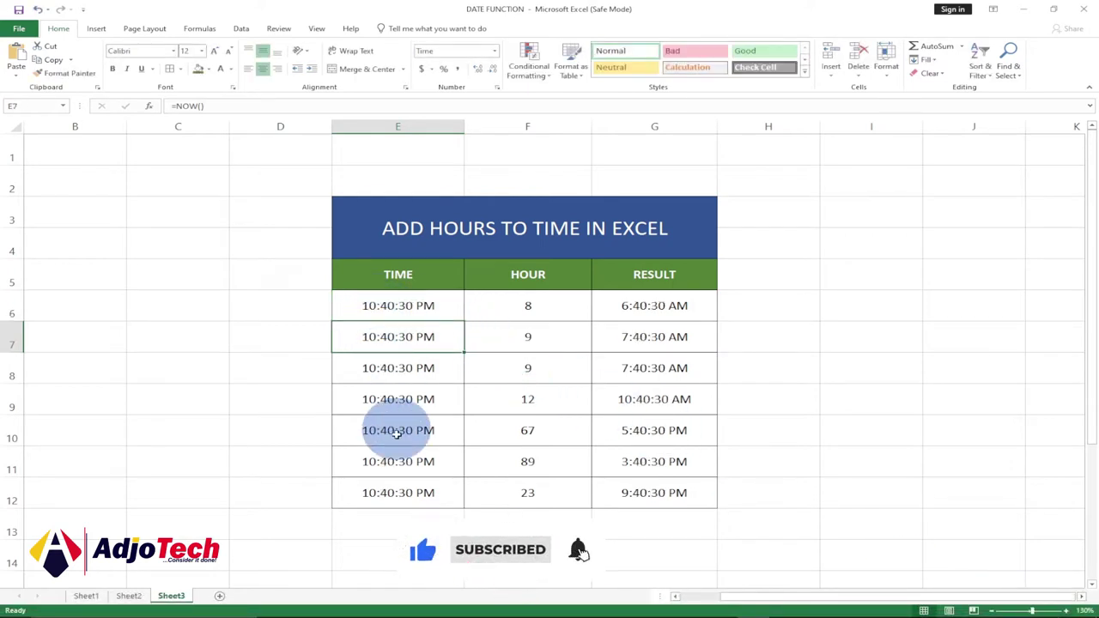
mouse_move(1020, 606)
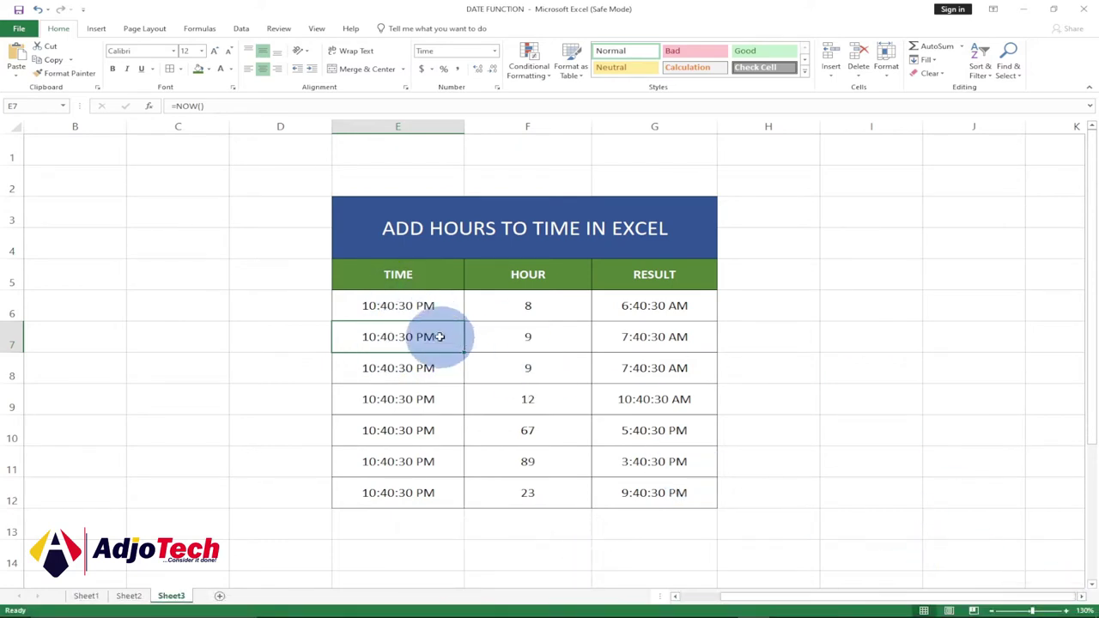
double_click(403, 306)
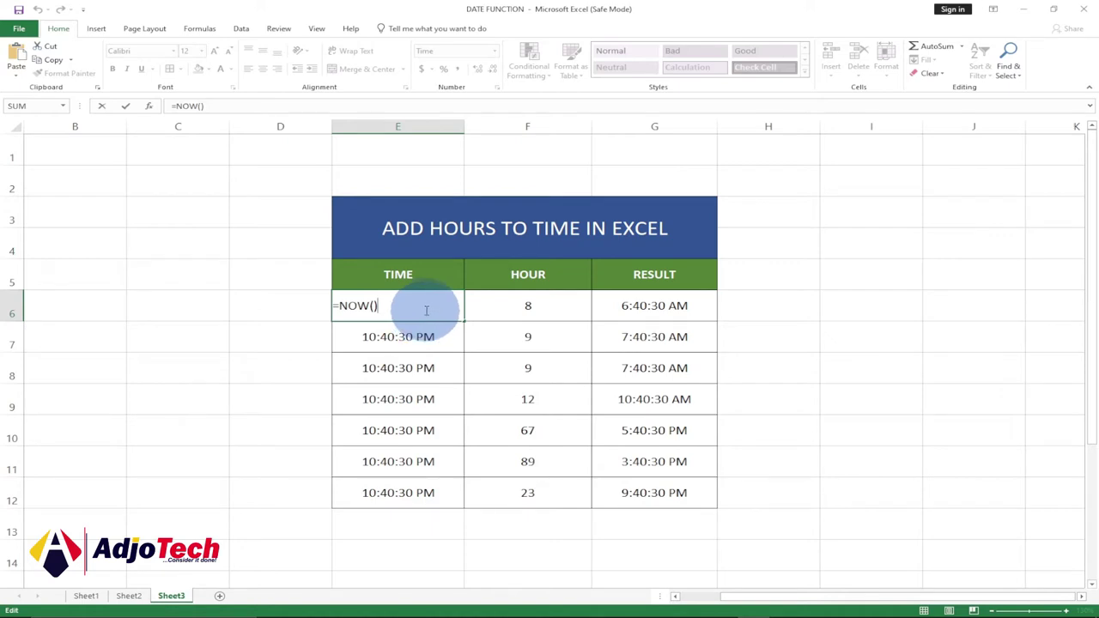
key(Return)
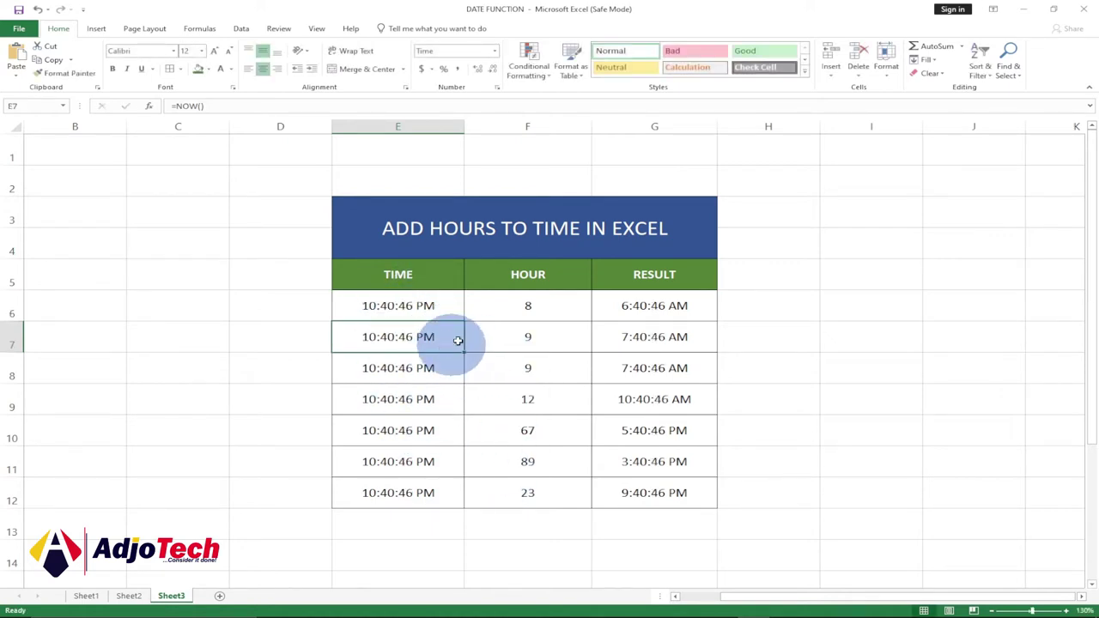
- Set the first hour value, F6, to 12 and inspect the result formula in G6
click(519, 302)
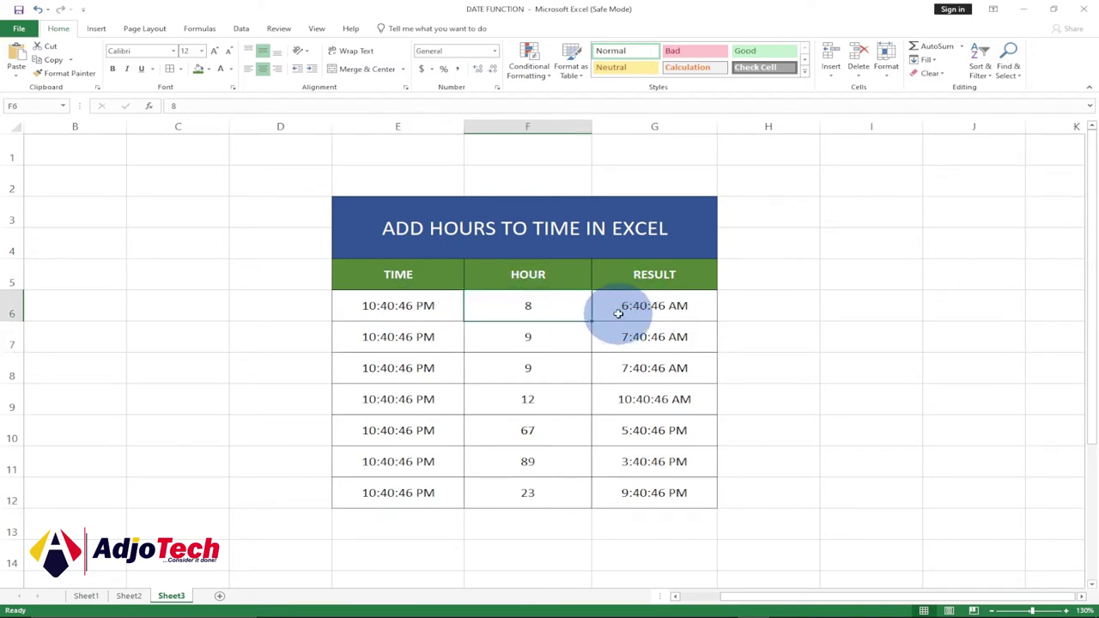
click(531, 309)
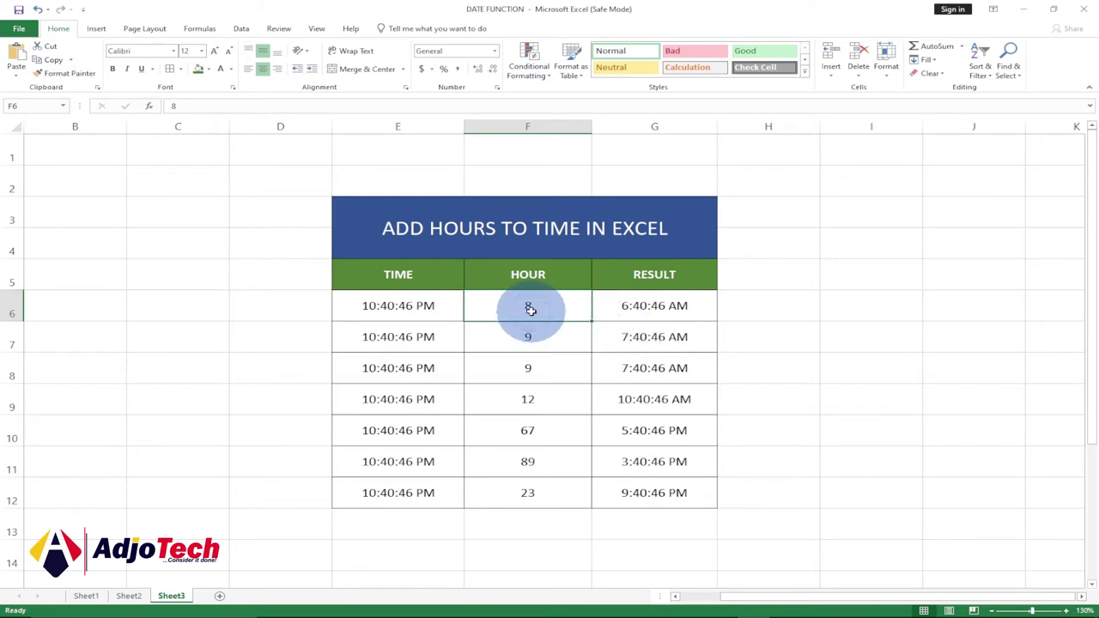
key(BackSpace)
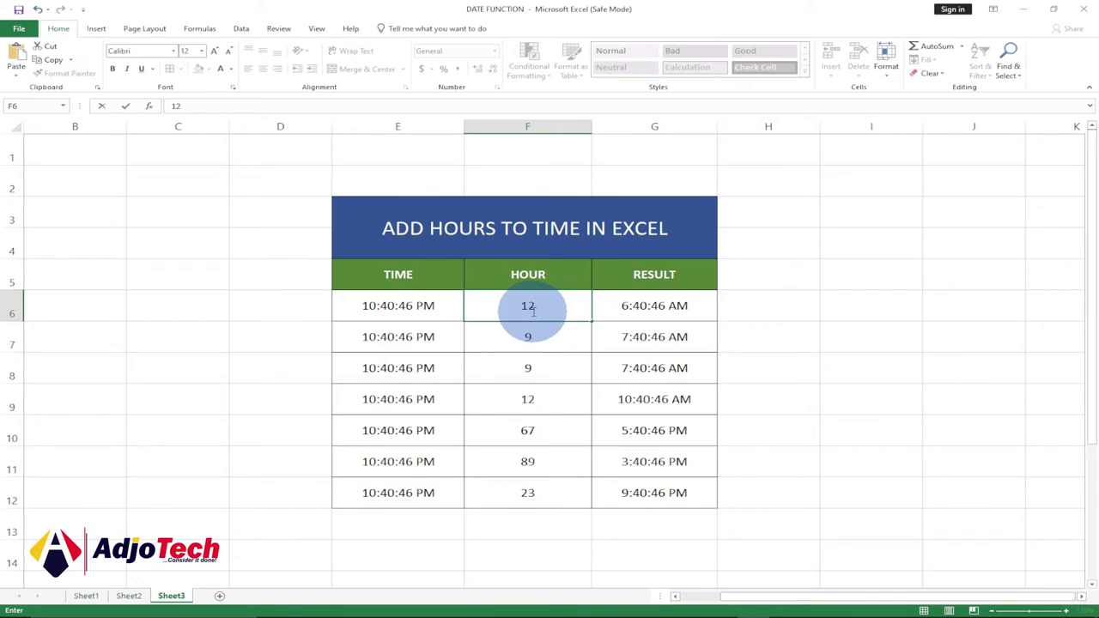
text(12)
key(Up)
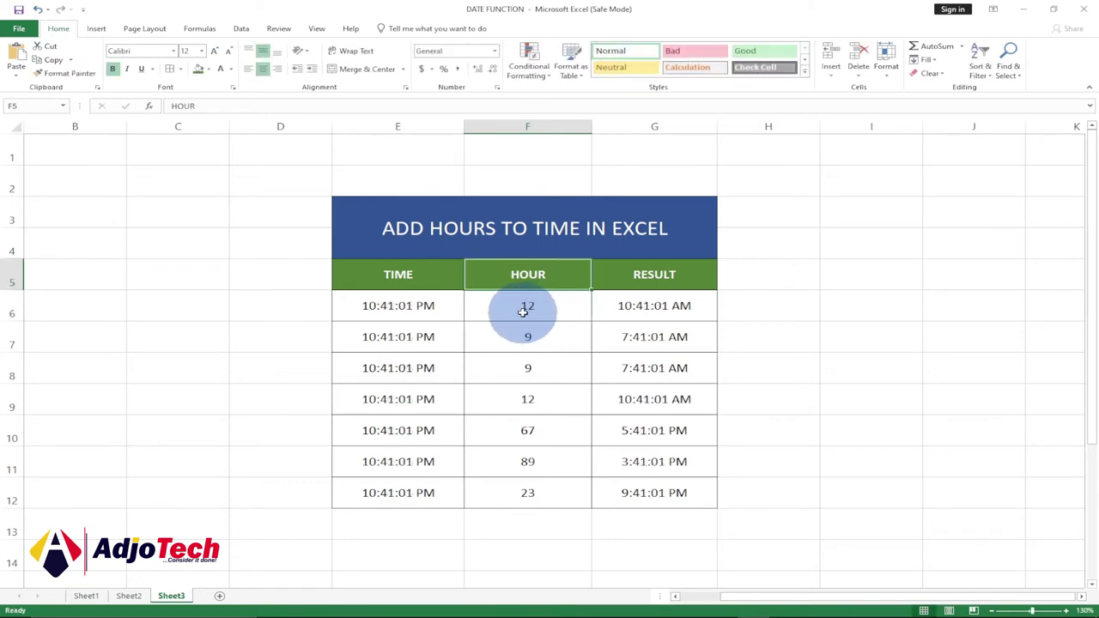
click(640, 308)
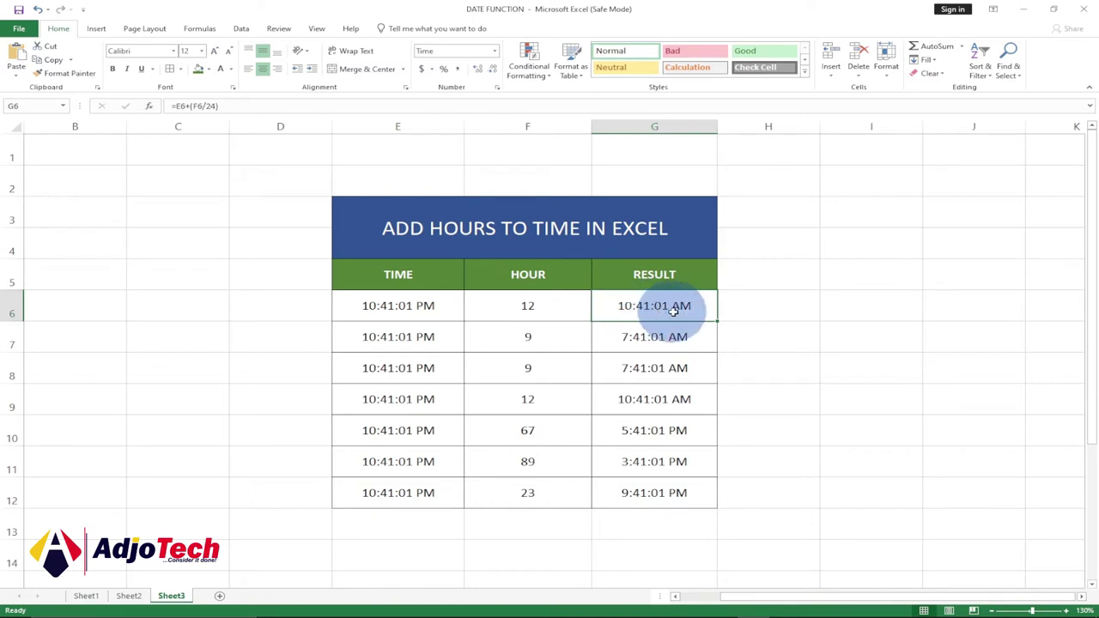
- Set the first hour value, F6, to 16
double_click(539, 309)
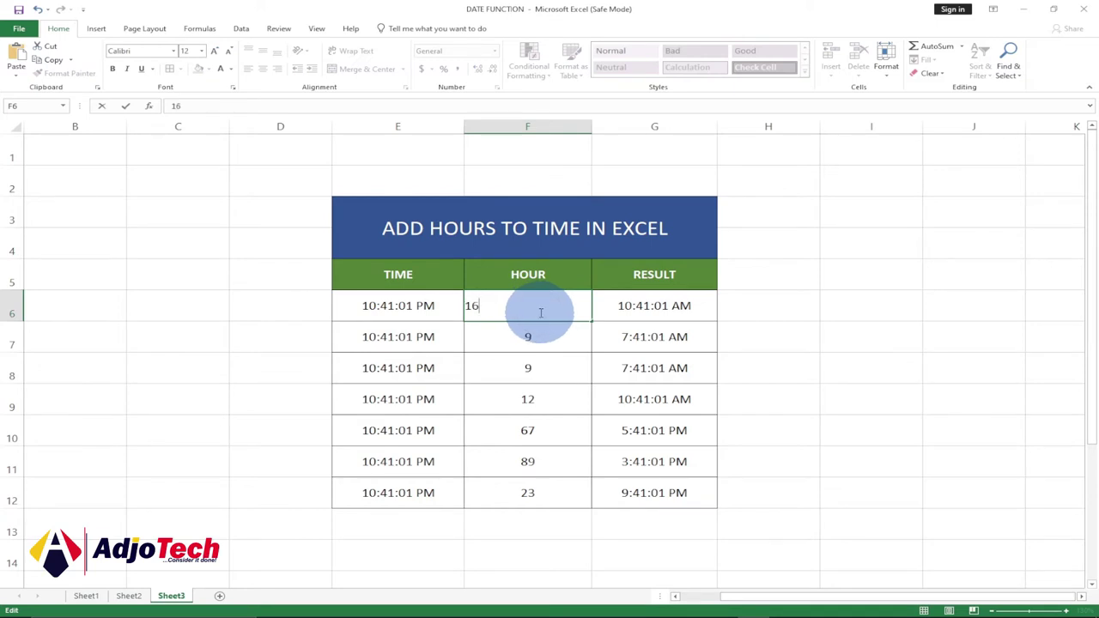
key(Return)
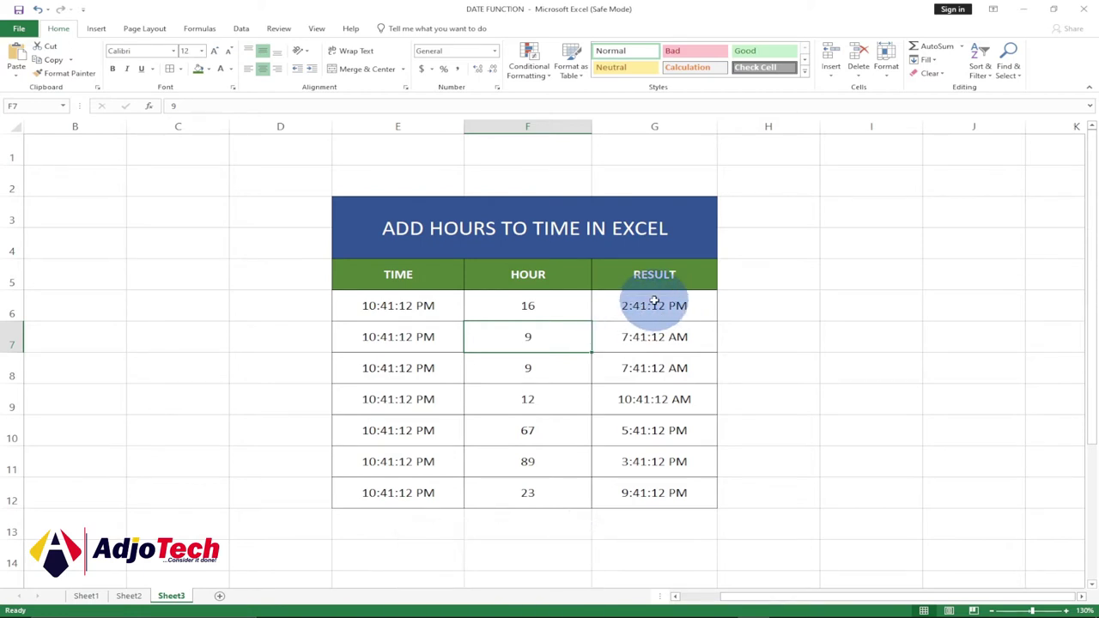
- Clear all the formulas from the RESULT column, G6:G12
drag(653, 302, 651, 496)
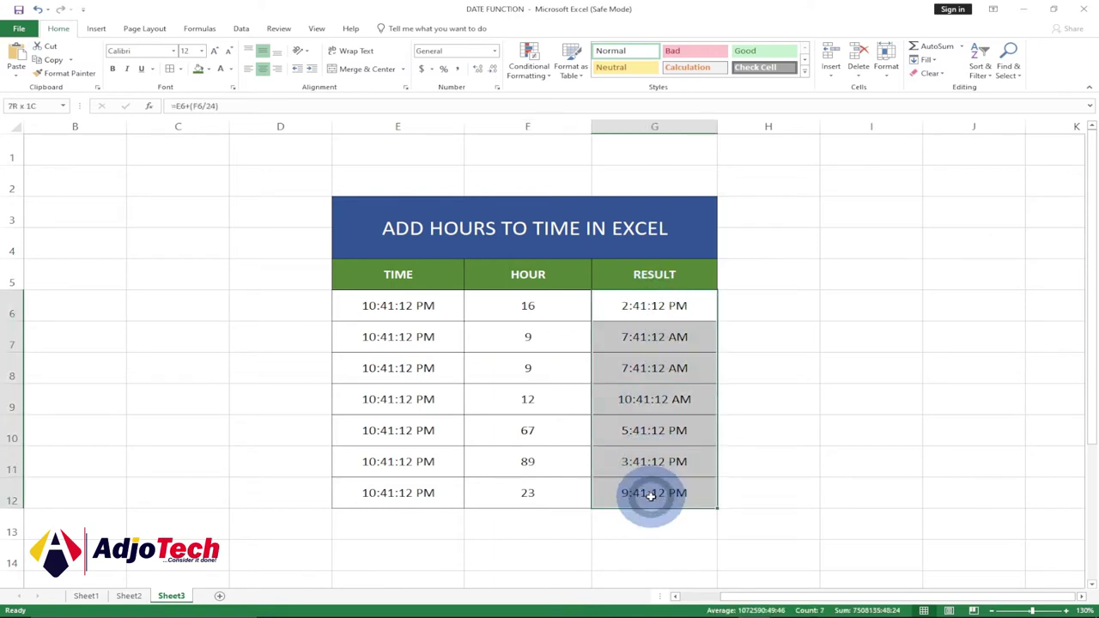
key(BackSpace)
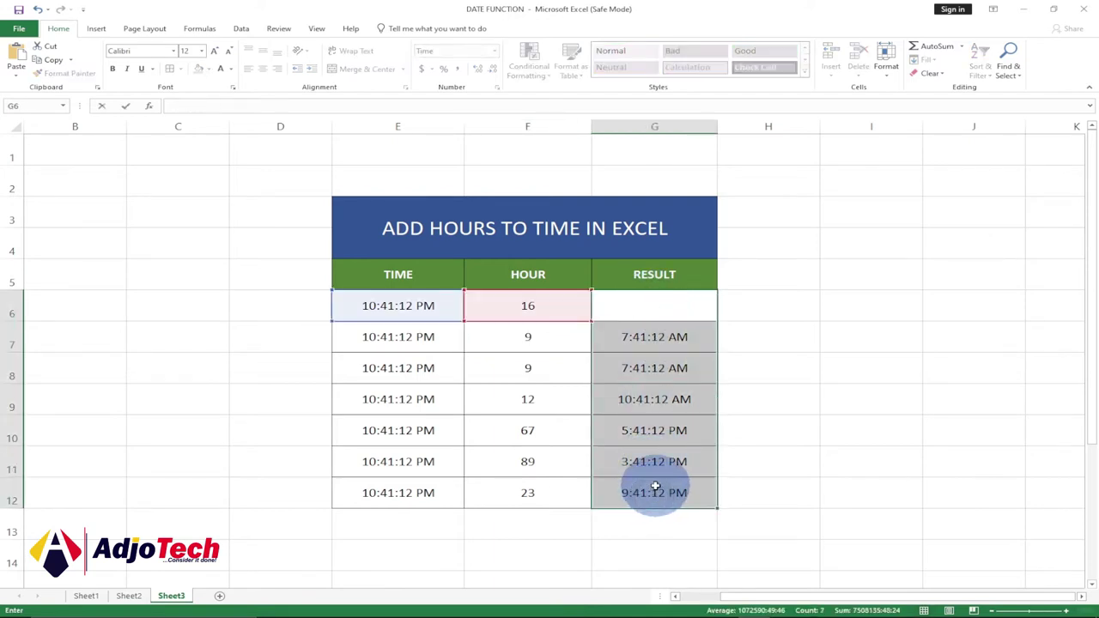
click(635, 392)
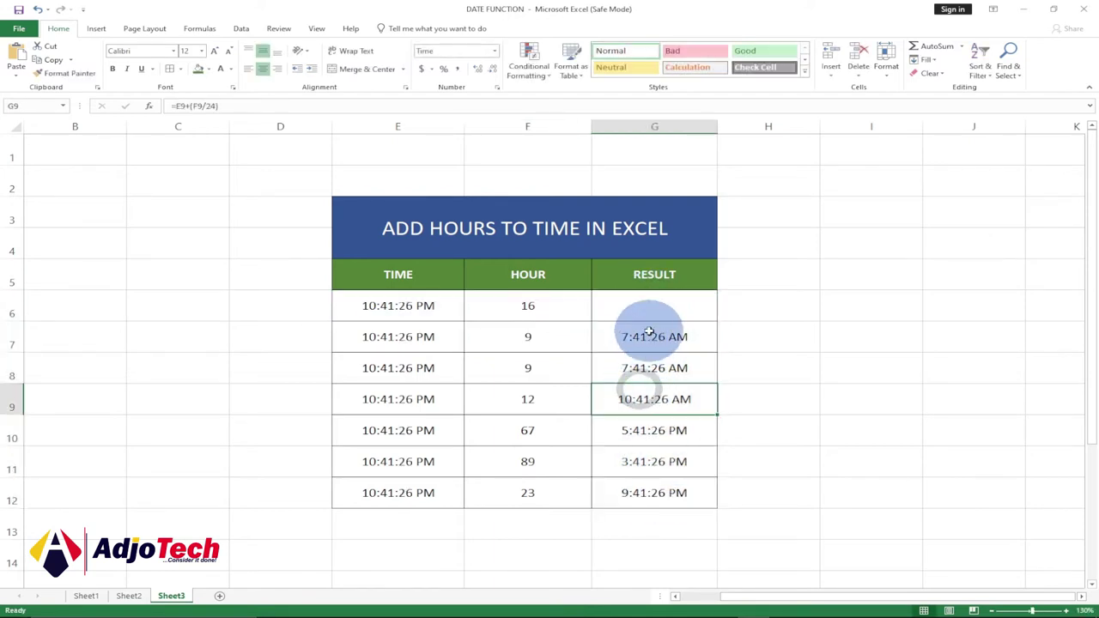
drag(633, 328, 655, 488)
key(Delete)
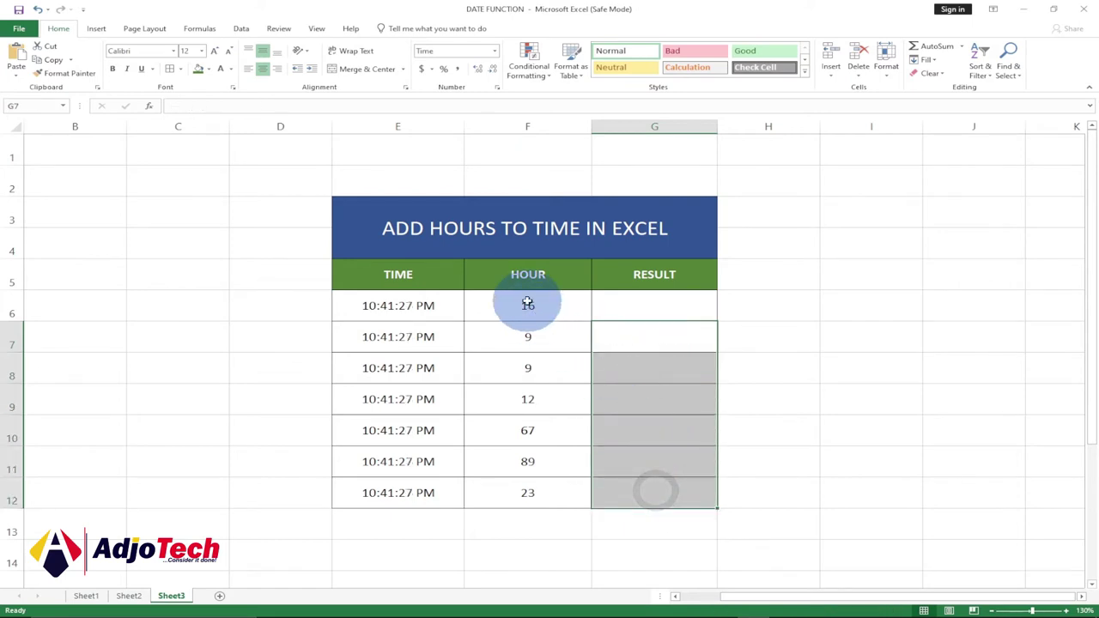
drag(528, 304, 527, 450)
click(524, 368)
click(534, 306)
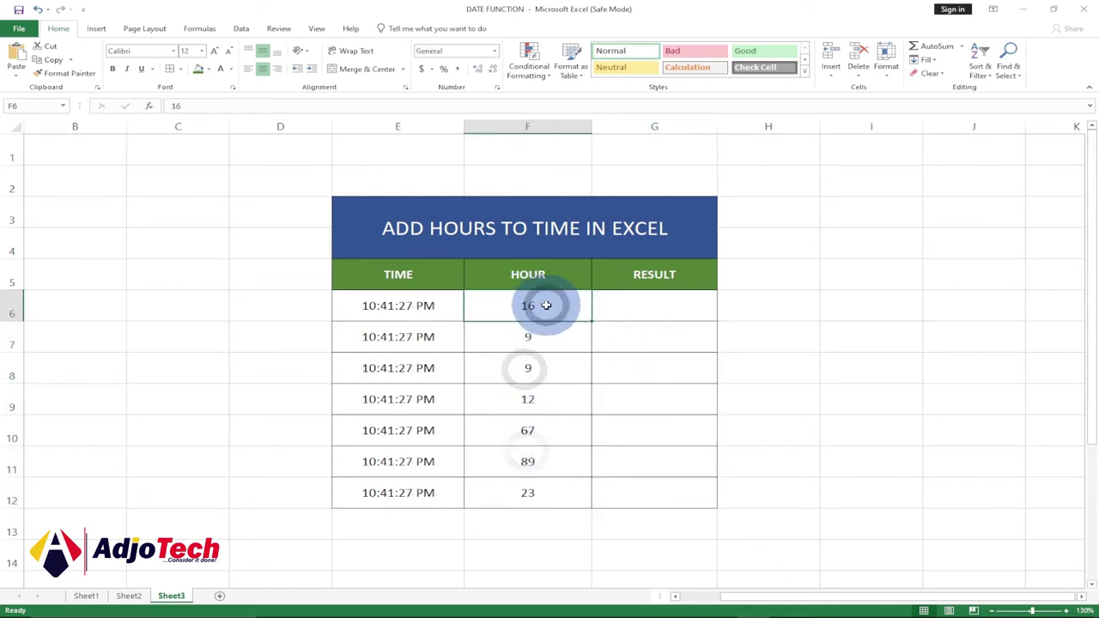
- Re-enter the NOW() formula in E6, fill it down the TIME column to E12, and compare with the system clock
double_click(400, 306)
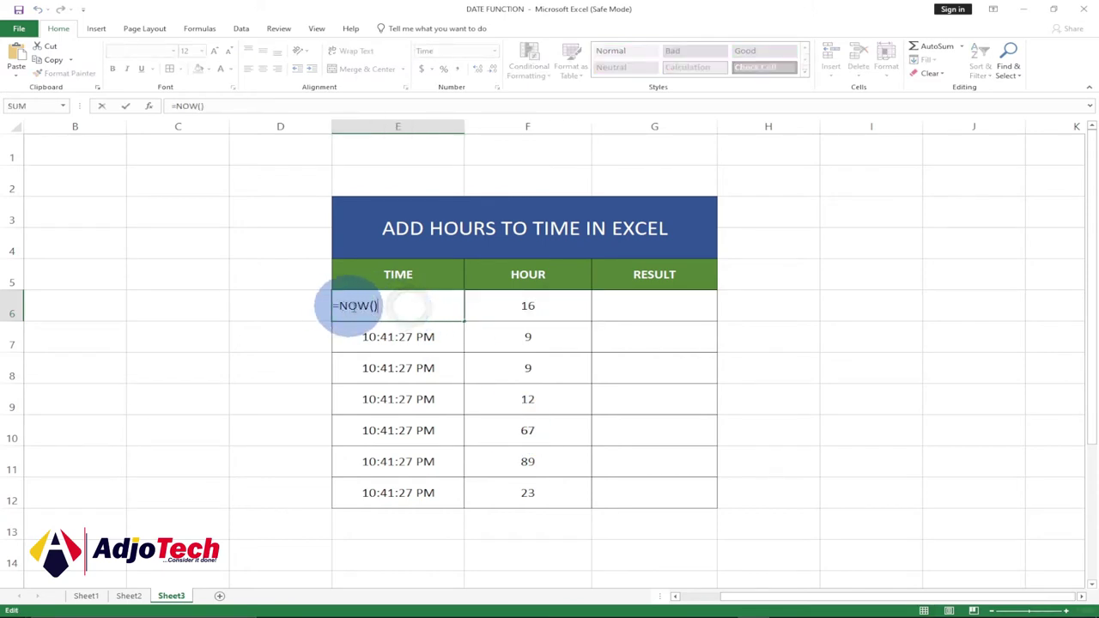
key(Return)
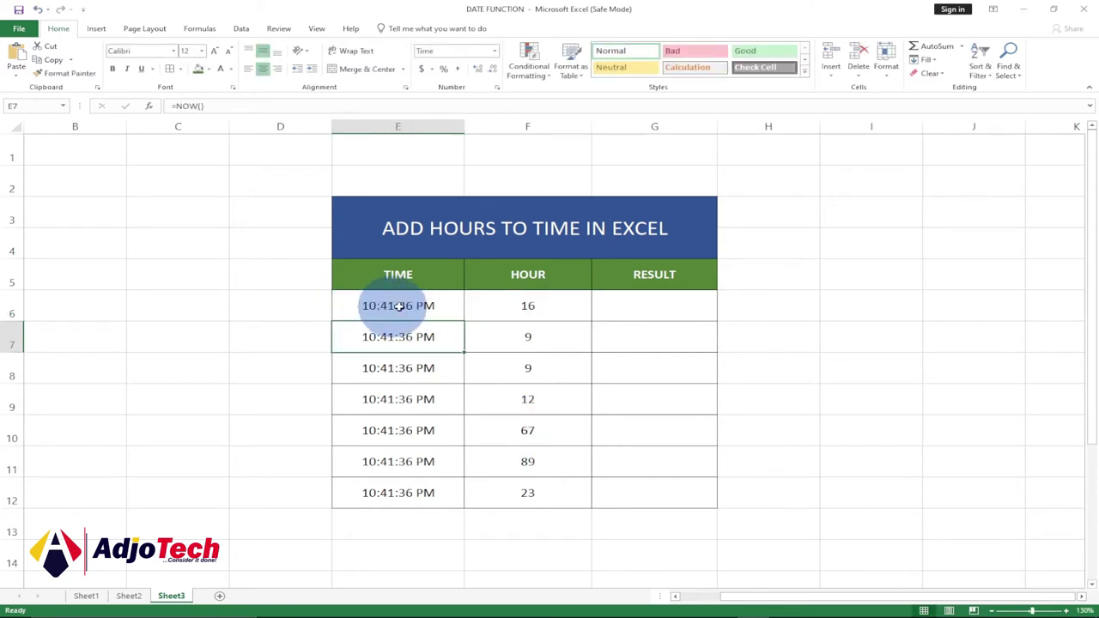
click(391, 305)
drag(465, 322, 442, 506)
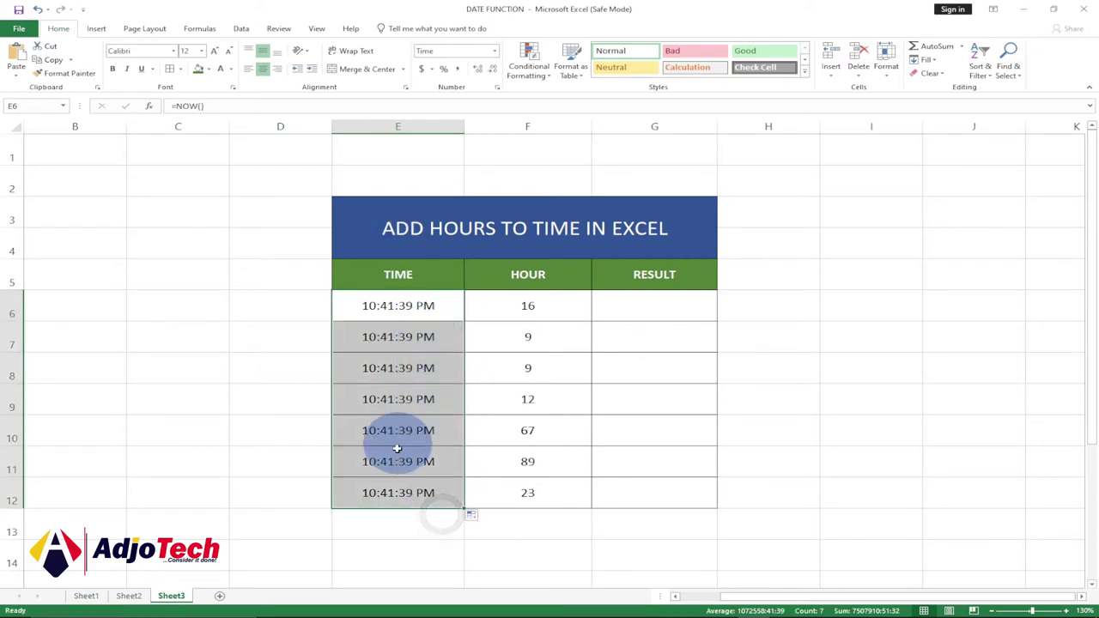
mouse_move(993, 612)
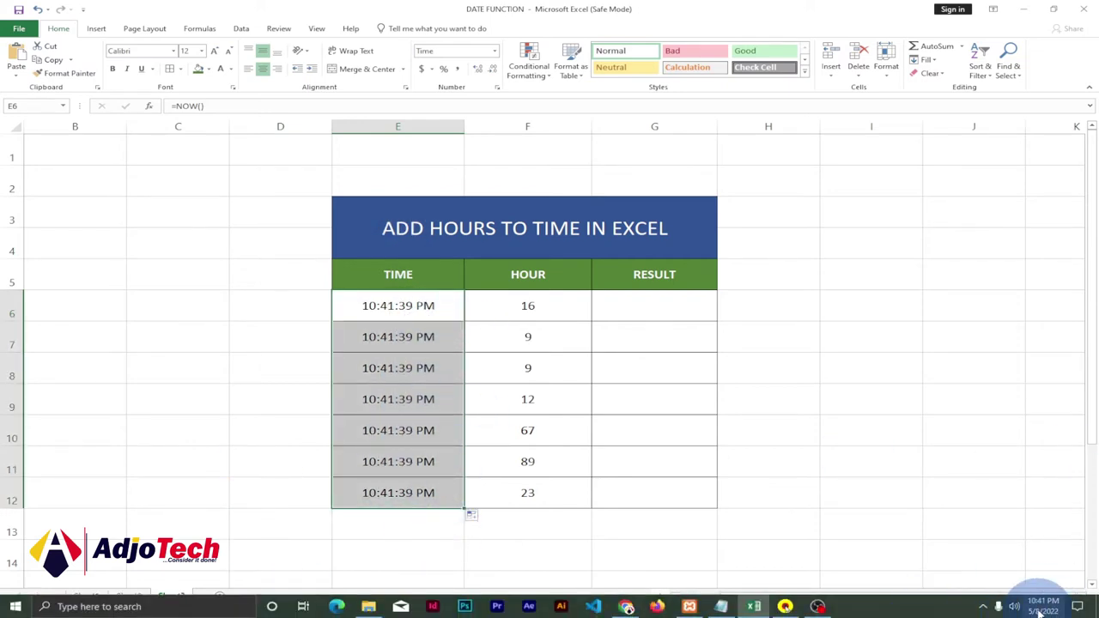
click(562, 303)
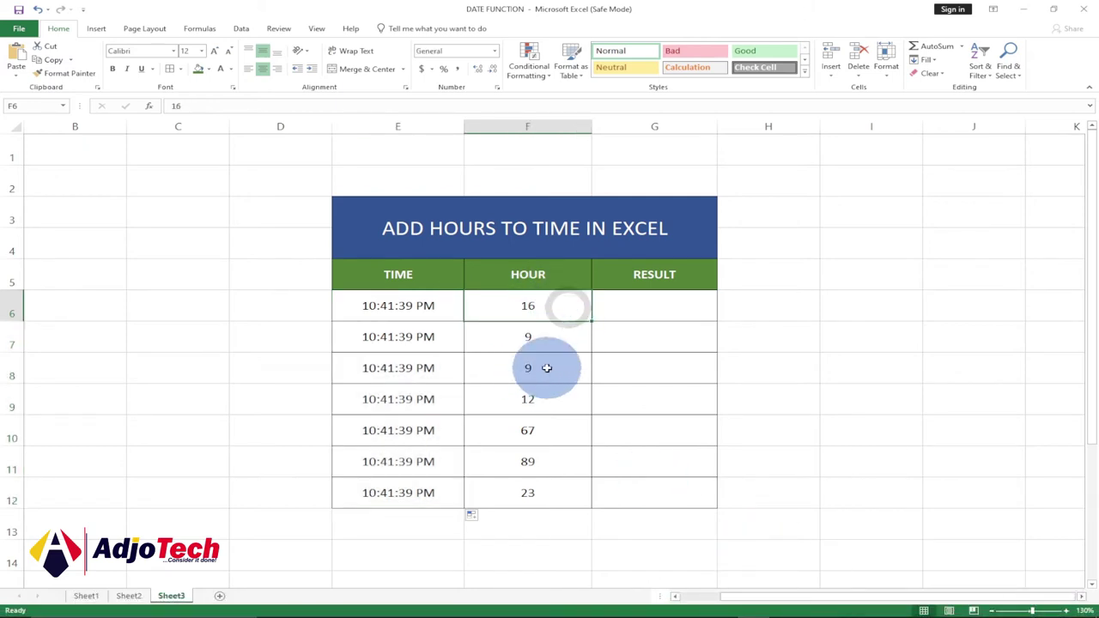
click(533, 341)
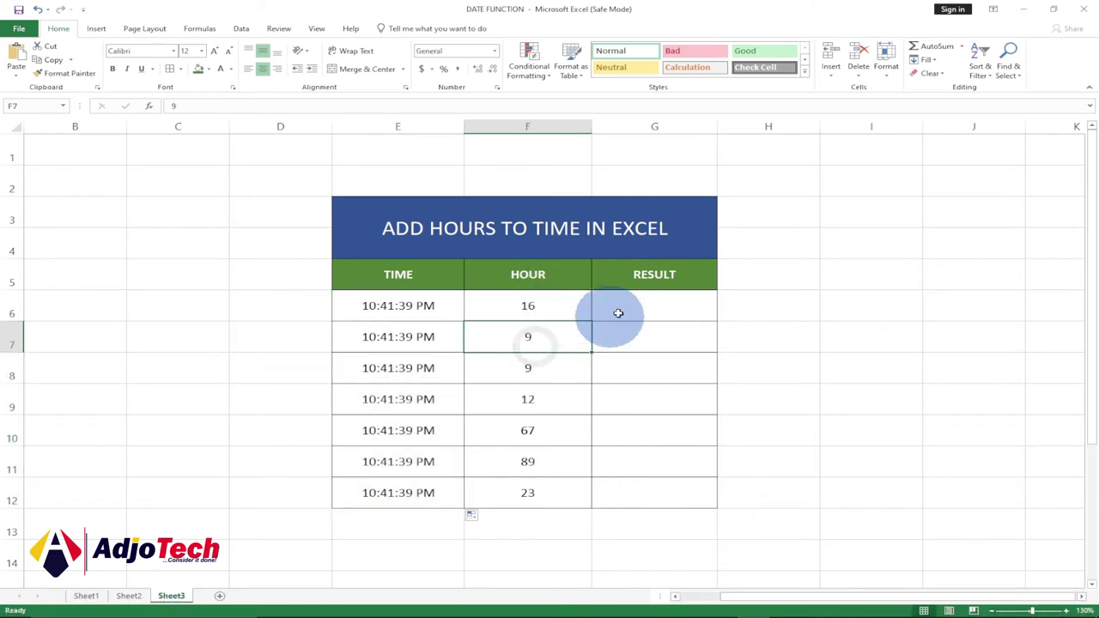
click(654, 299)
click(540, 316)
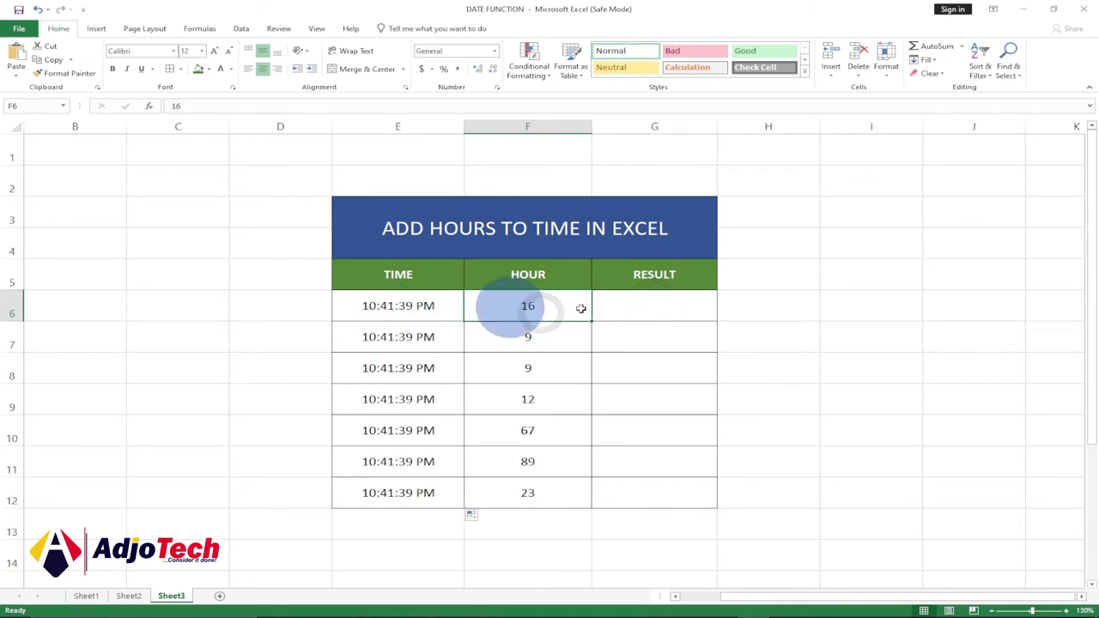
- Enter the formula =E6+(F6/24) in G6 to add the hours in F6 to the time in E6
click(652, 310)
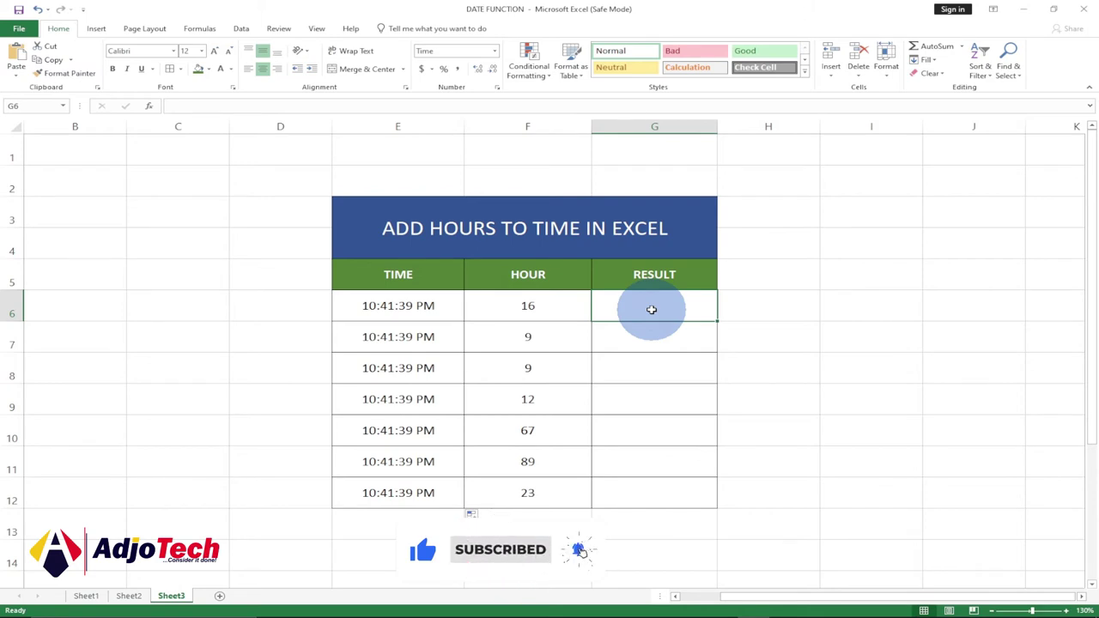
text(=)
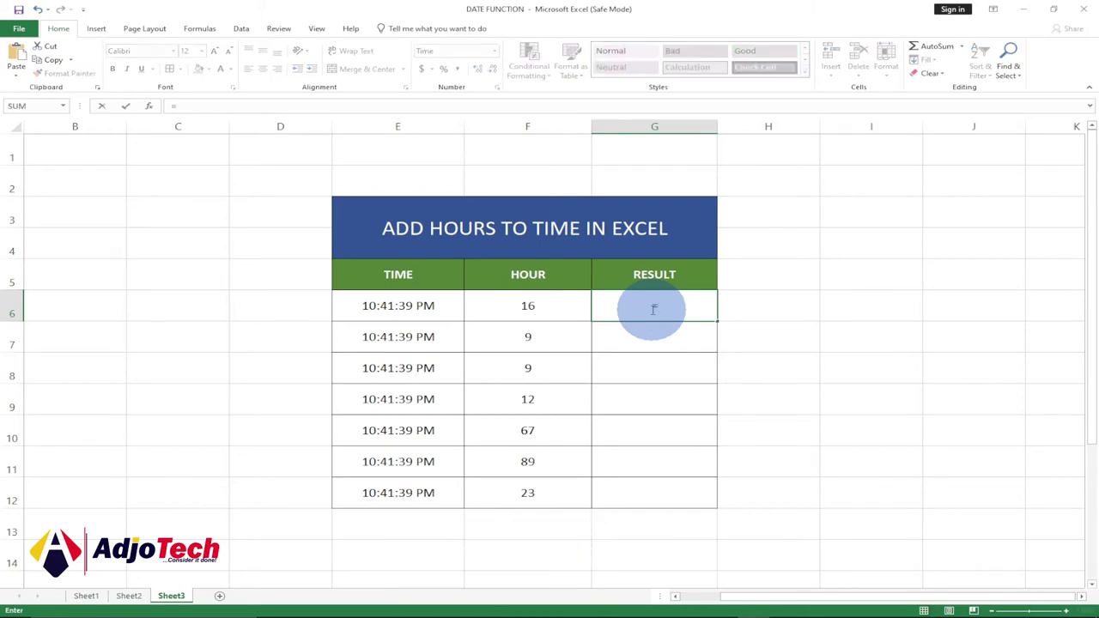
click(422, 306)
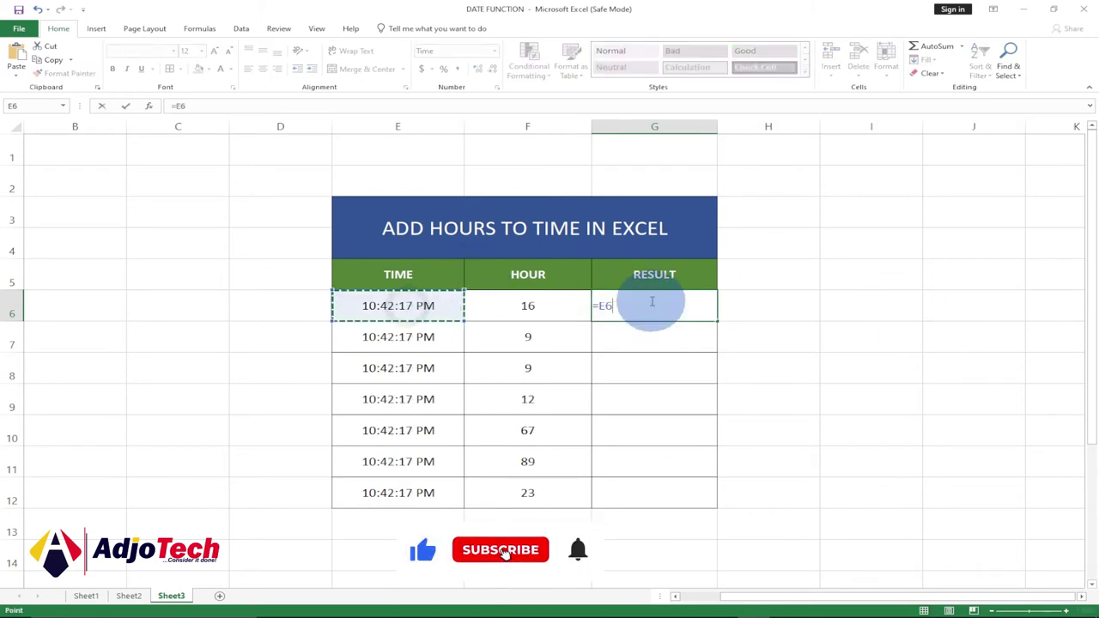
text(+()
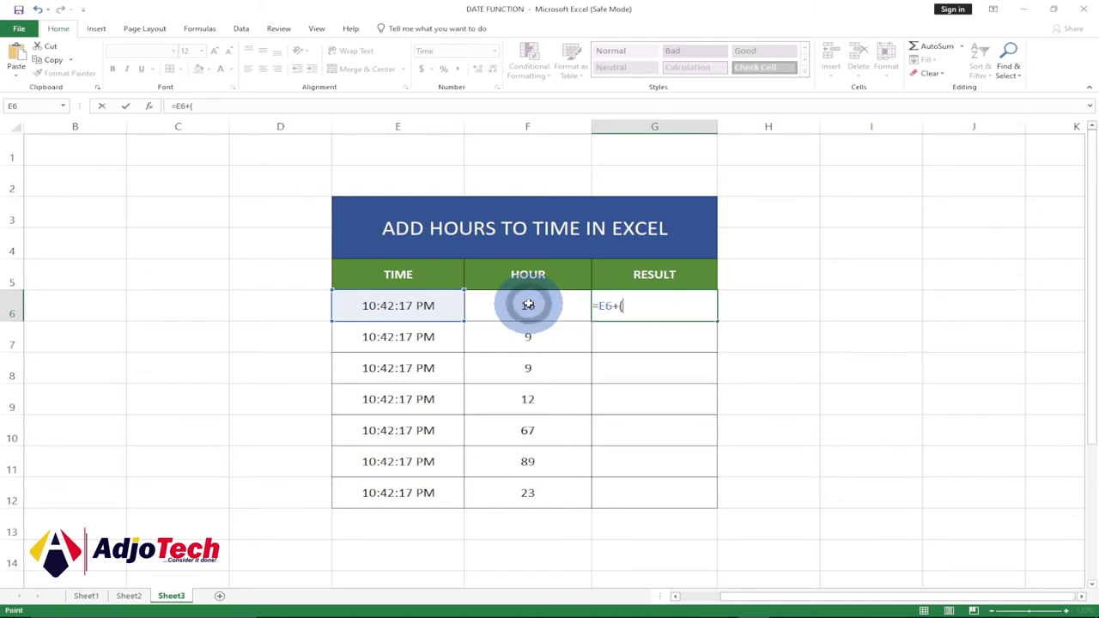
click(528, 305)
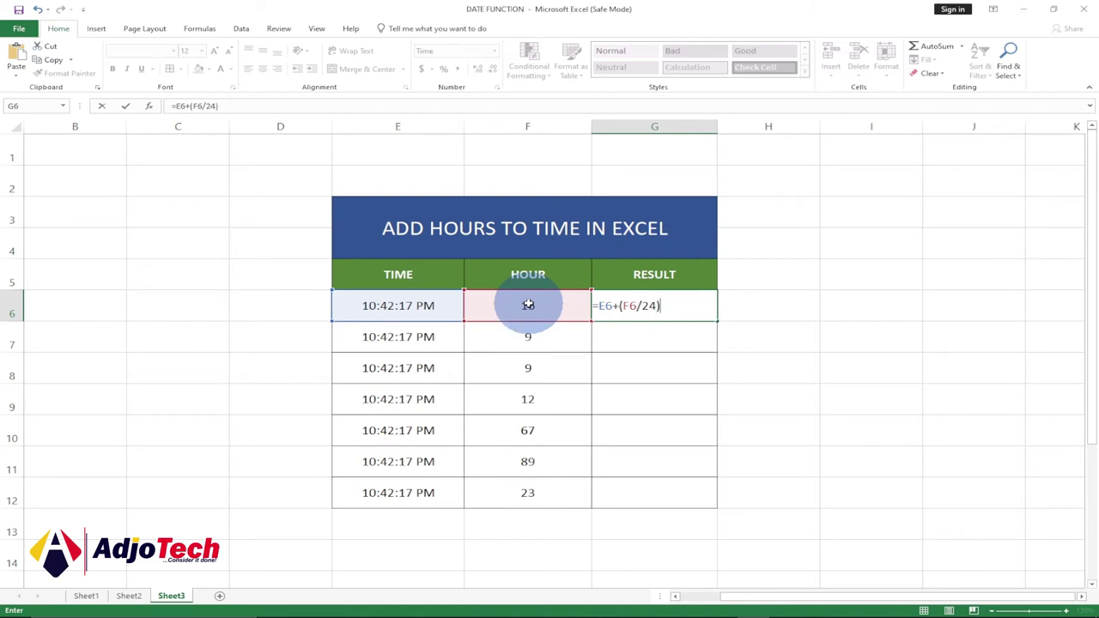
key(Return)
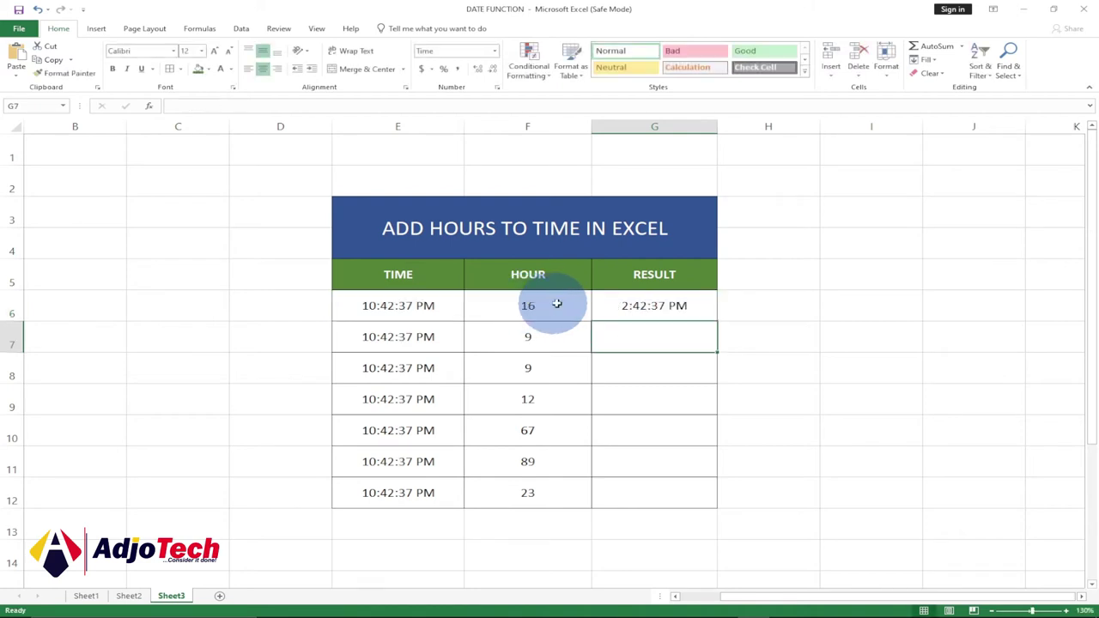
click(636, 302)
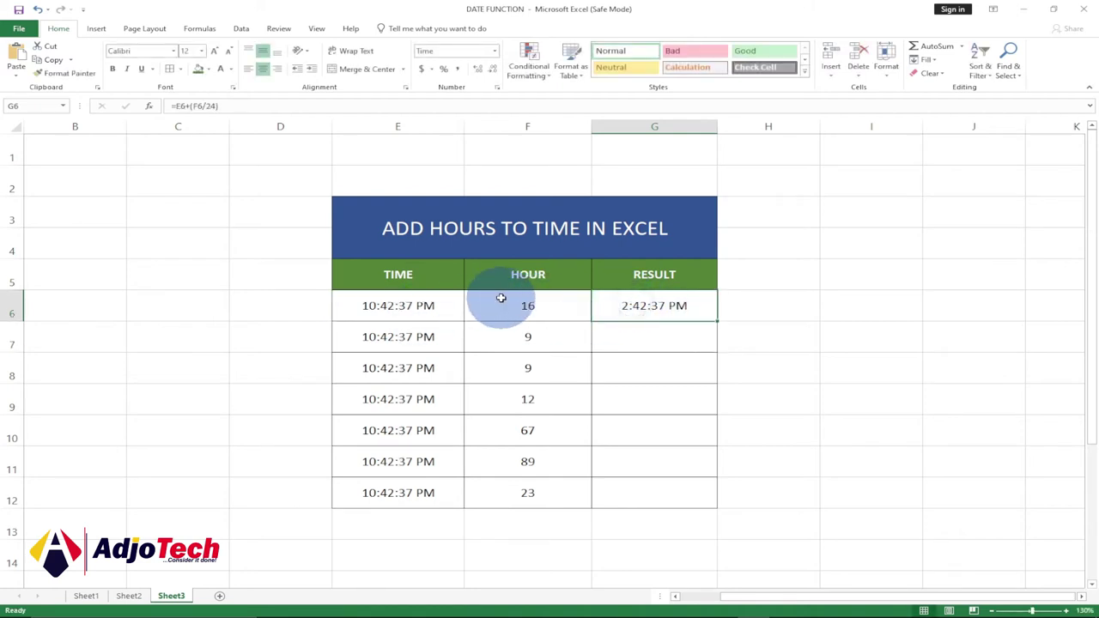
- Review the time, hours and result in row 6, and change the hour value in F6 to 18
click(380, 306)
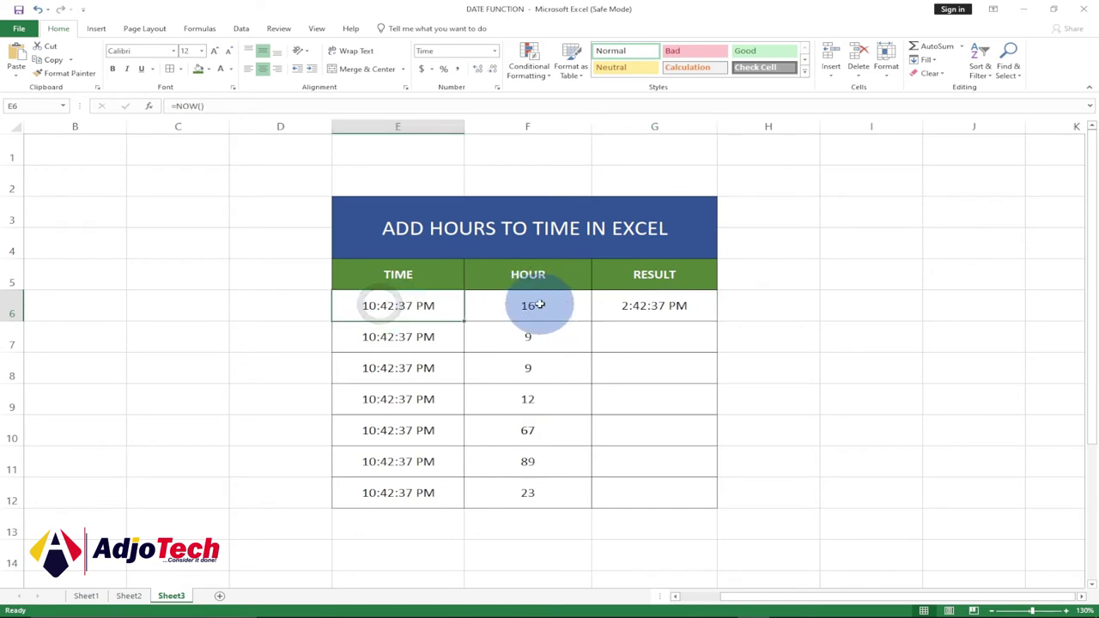
click(634, 304)
click(611, 313)
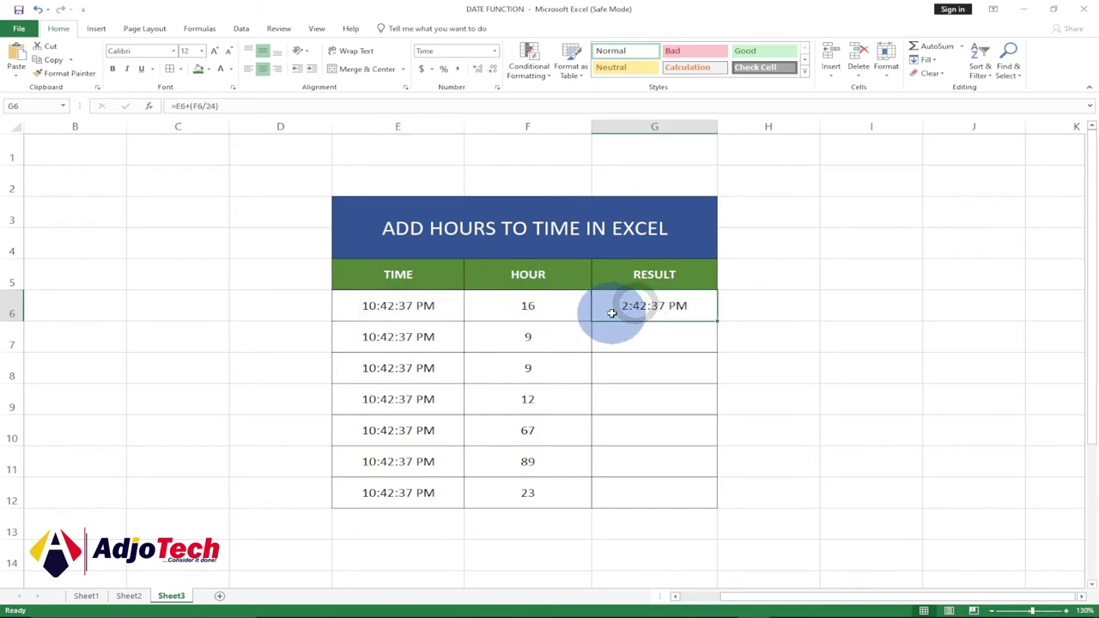
click(526, 311)
double_click(529, 307)
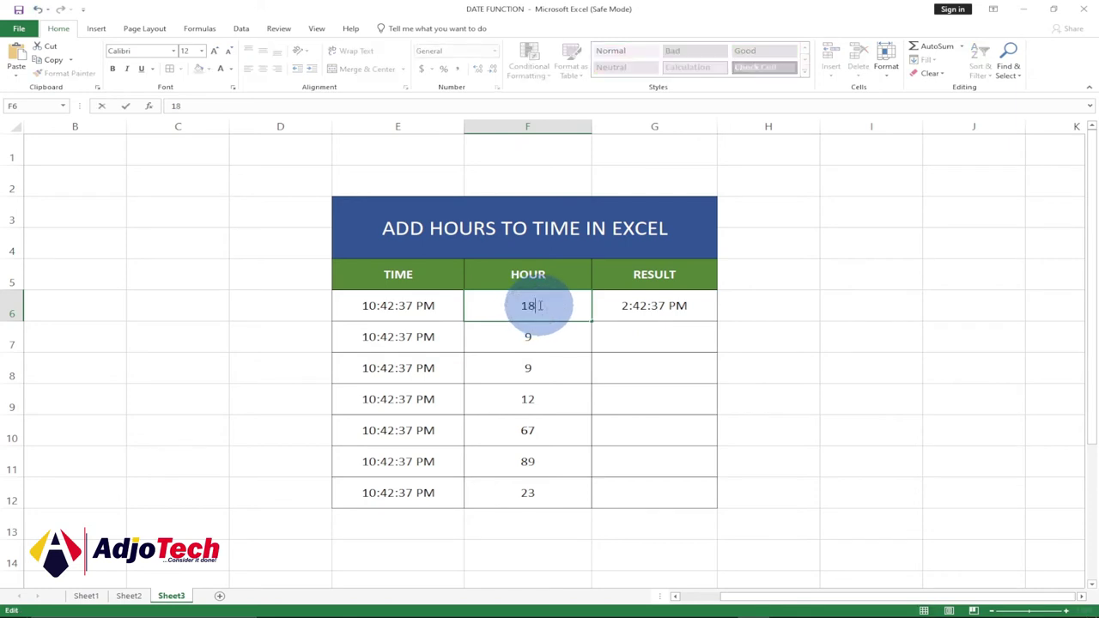
click(552, 323)
key(Return)
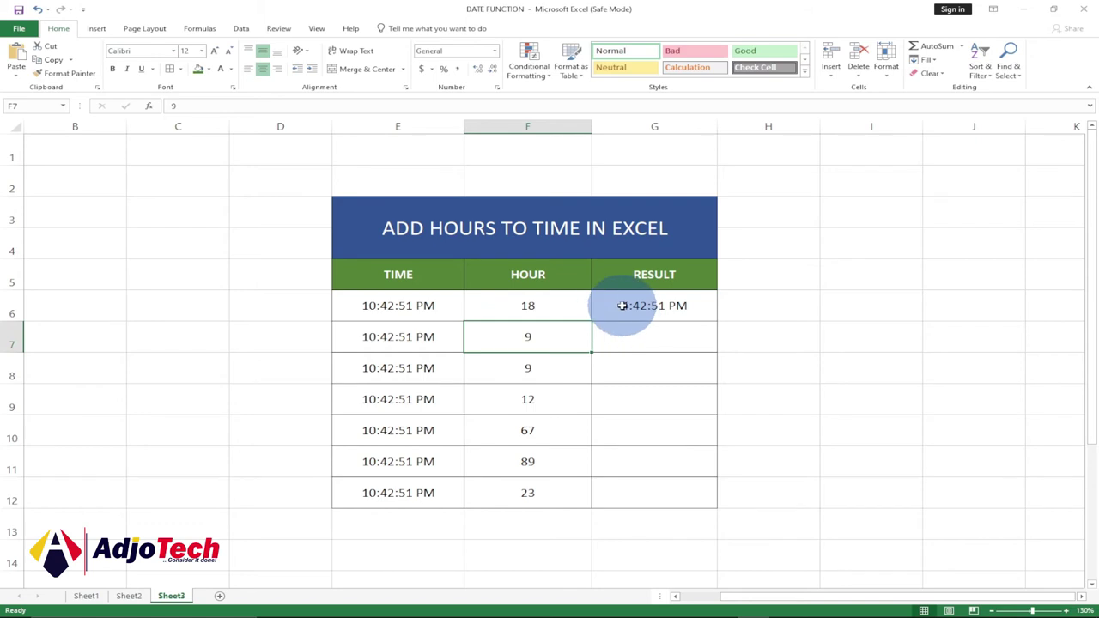
- Fill the G6 formula down the RESULT column to G12
click(527, 307)
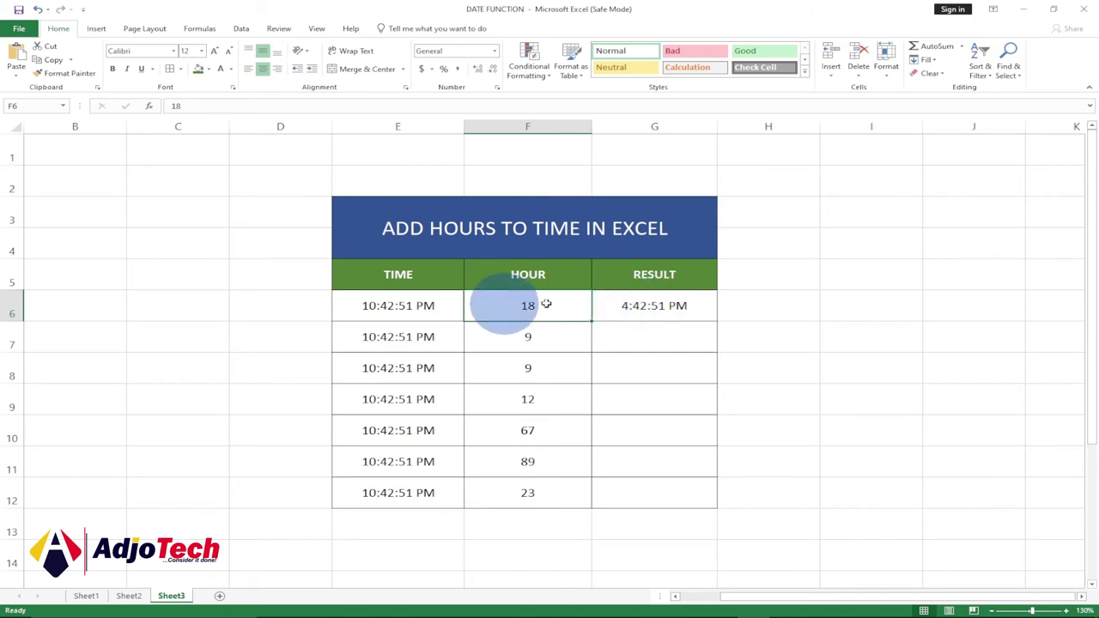
click(642, 307)
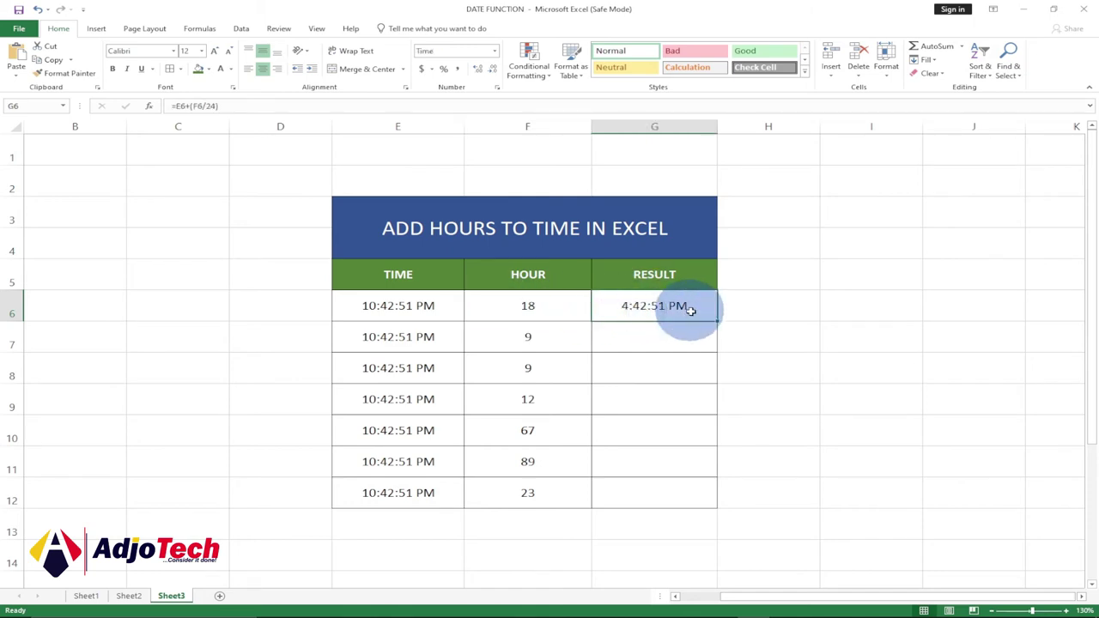
drag(712, 319, 702, 495)
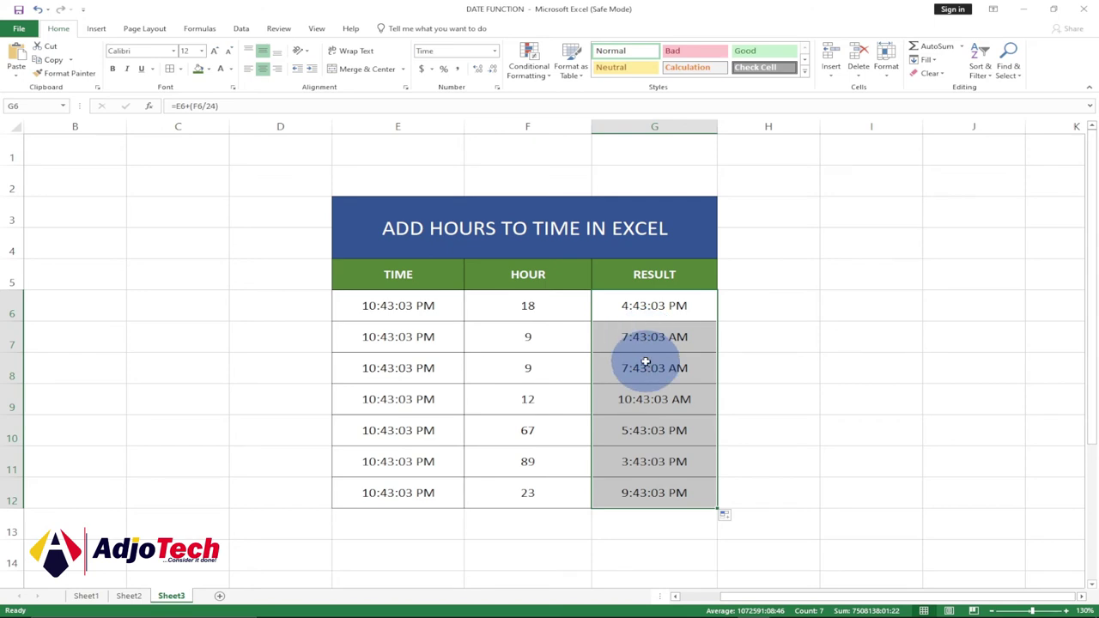
- Set the hour value in F9 to 15 and check the recalculated time in G9
click(530, 400)
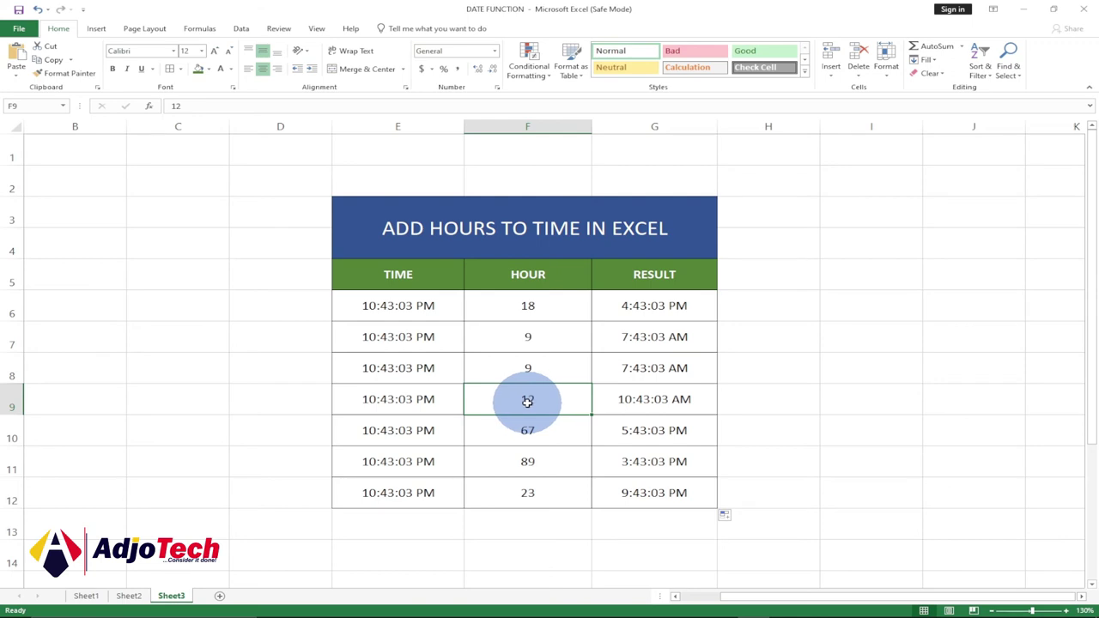
text(15)
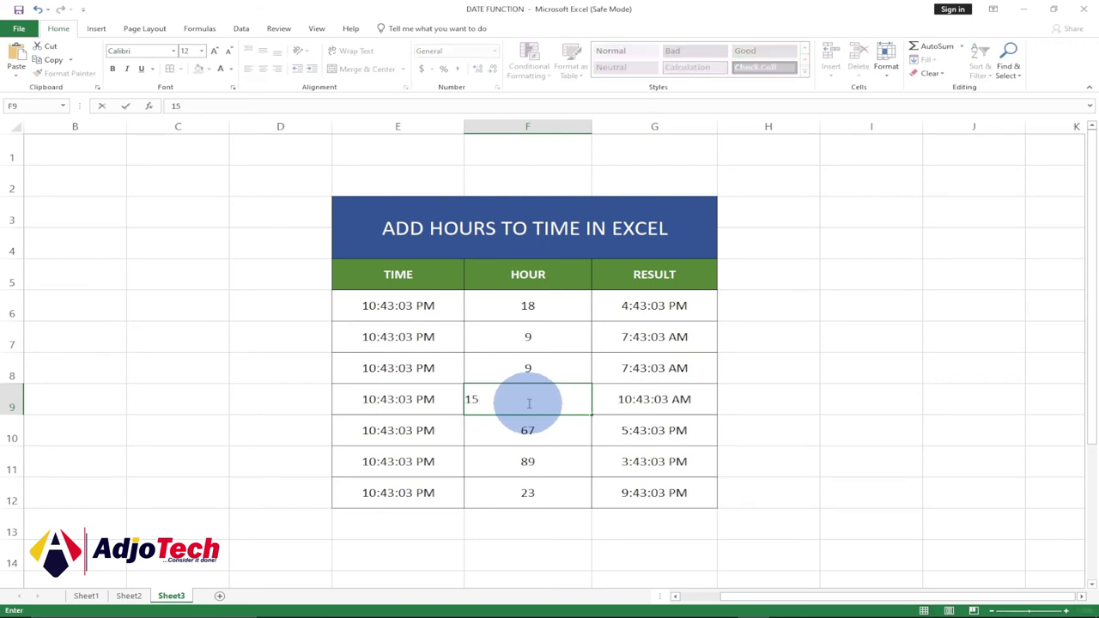
key(Return)
click(646, 397)
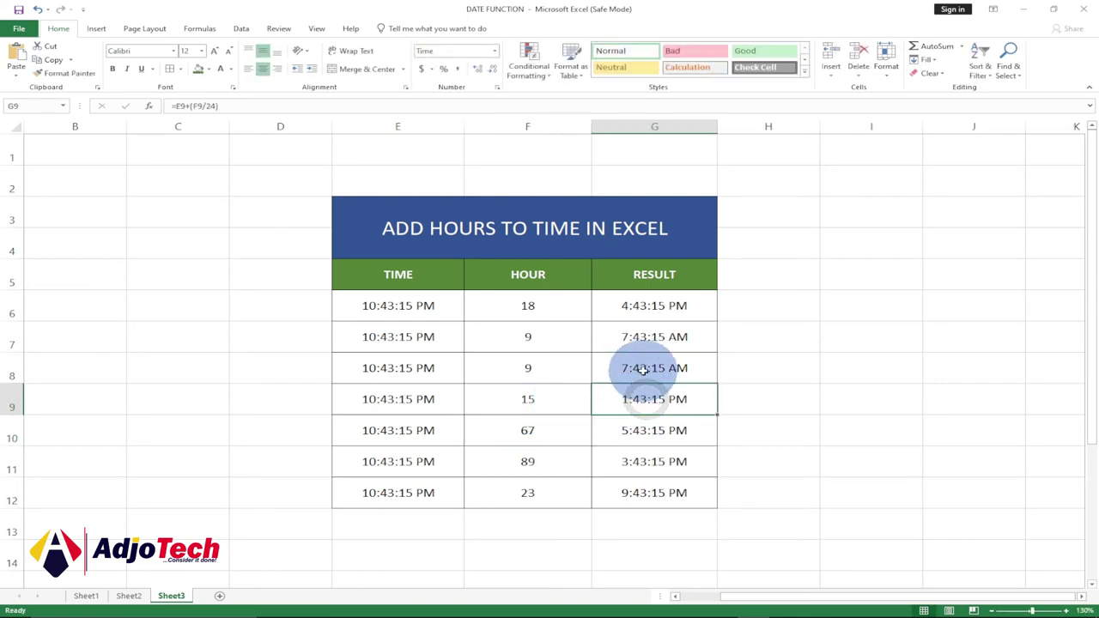